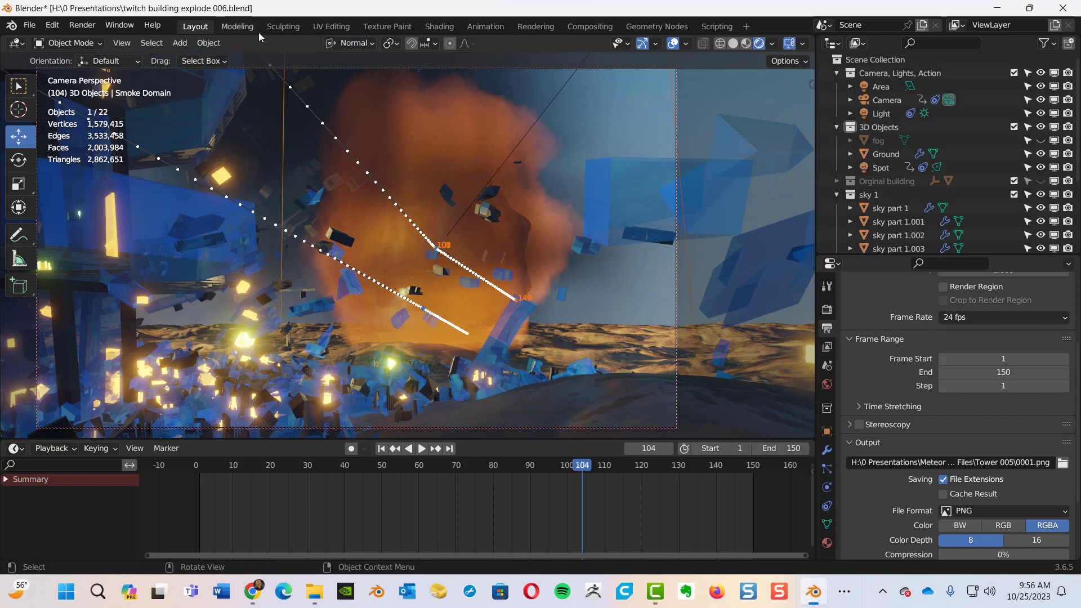
- Add a Video Editing workspace to the project and enlarge its preview area above the sequencer
click(236, 26)
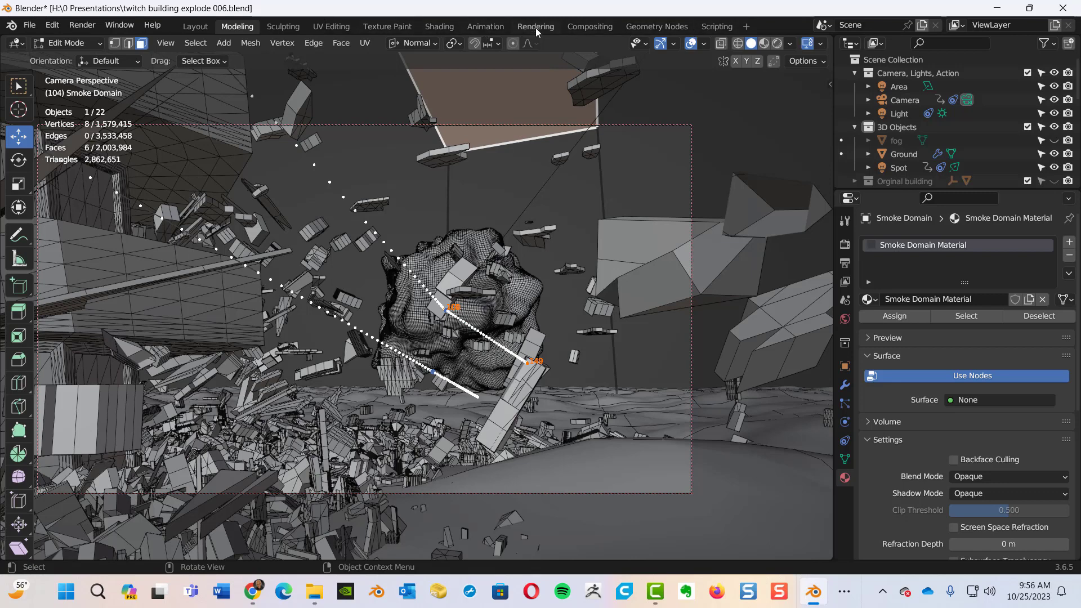
click(585, 28)
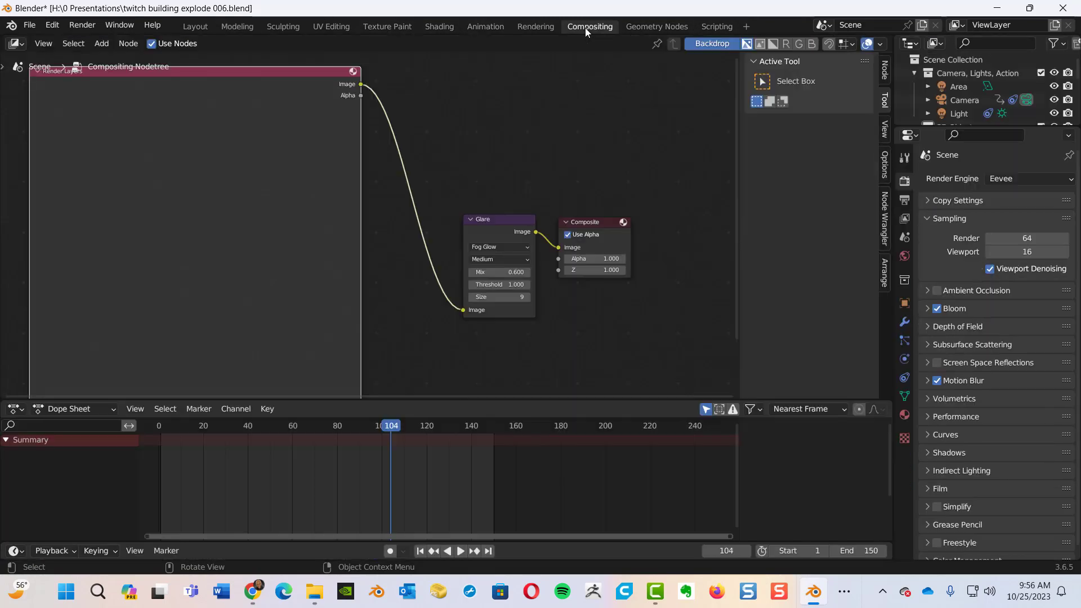
click(746, 30)
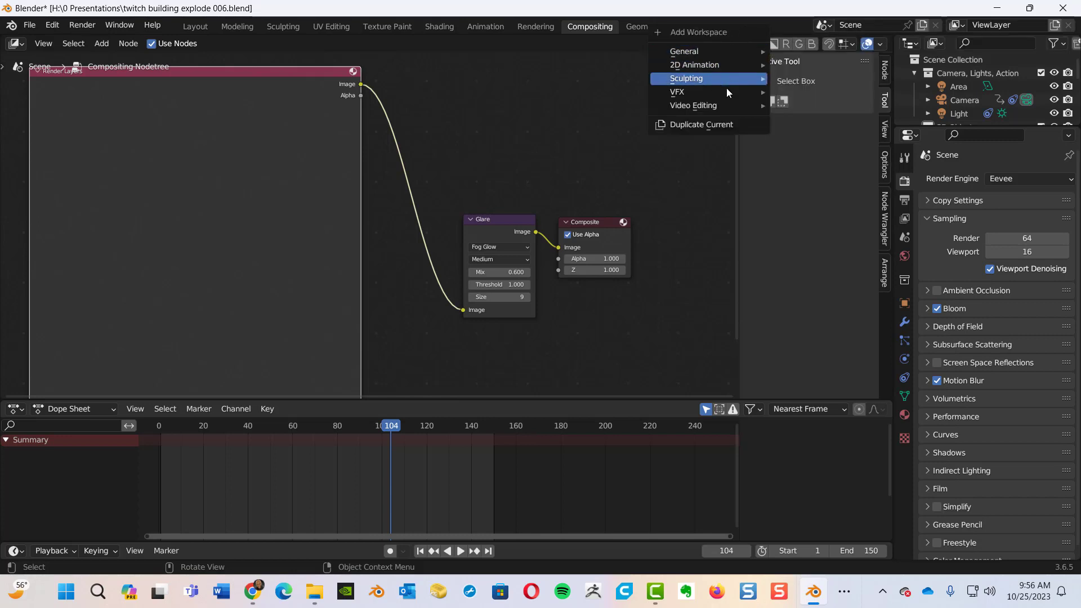
mouse_move(728, 106)
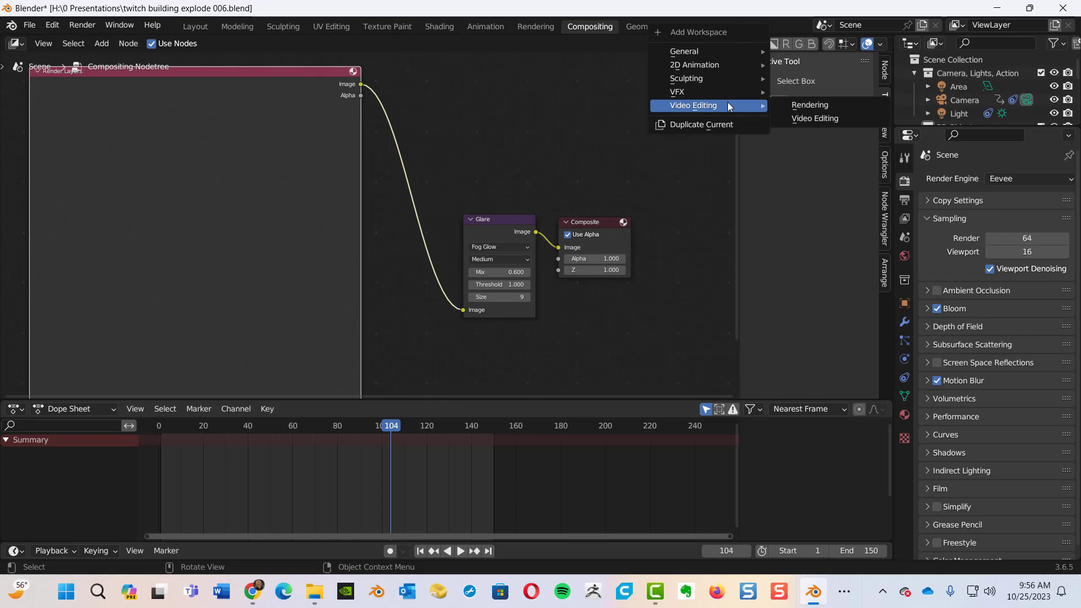
click(799, 120)
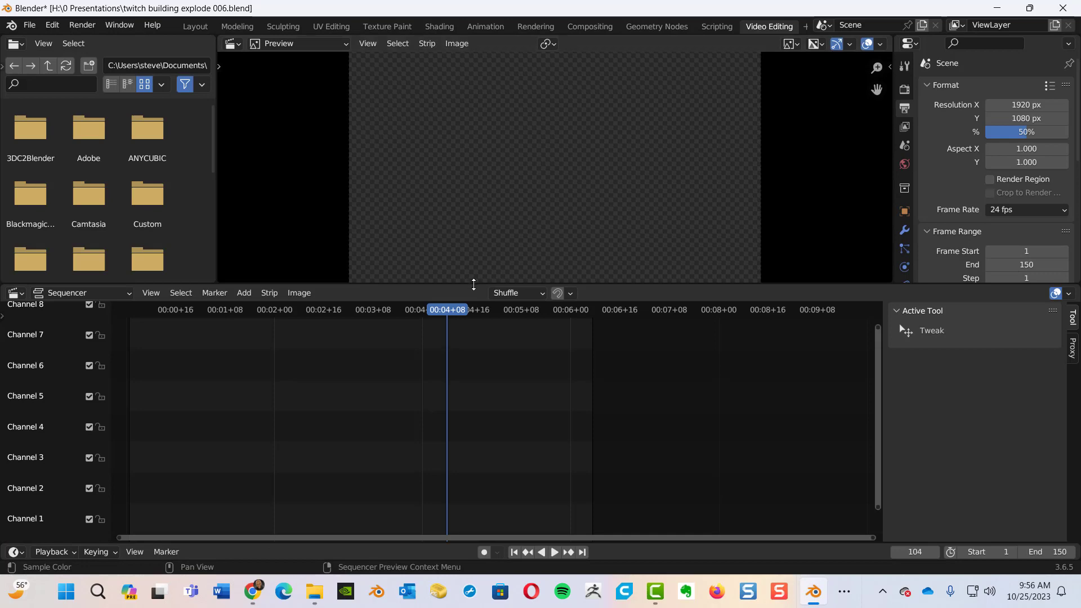
drag(470, 284, 510, 367)
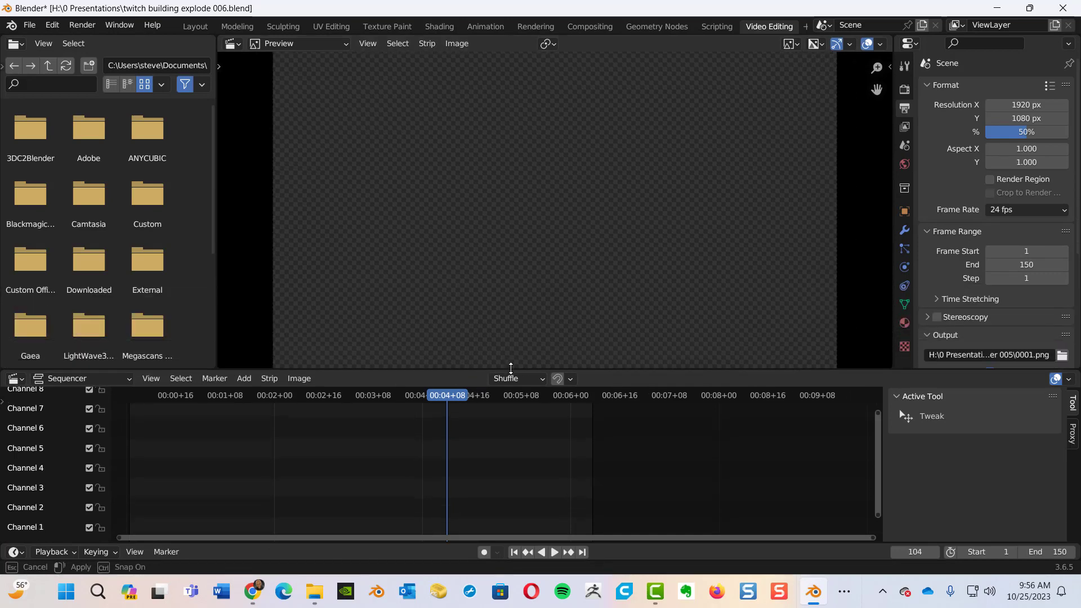
mouse_move(511, 367)
mouse_down()
mouse_move(550, 367)
mouse_move(516, 358)
mouse_move(529, 362)
mouse_up()
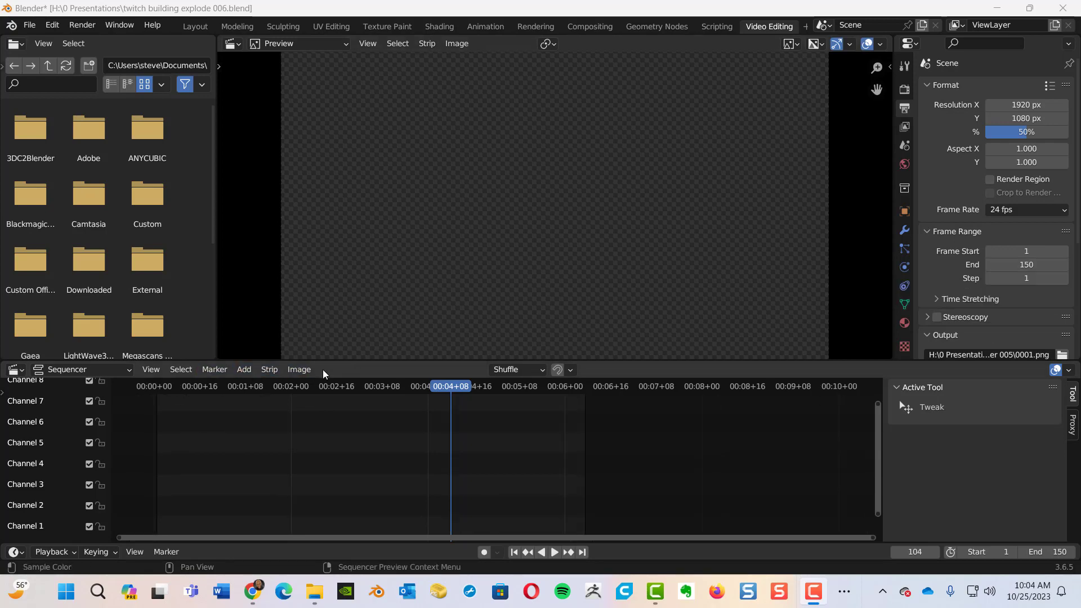
- Start adding an image sequence strip and browse to H:\0 Presentations\Meteor Destroys Tower\Sequence Files\Tower 005
click(245, 369)
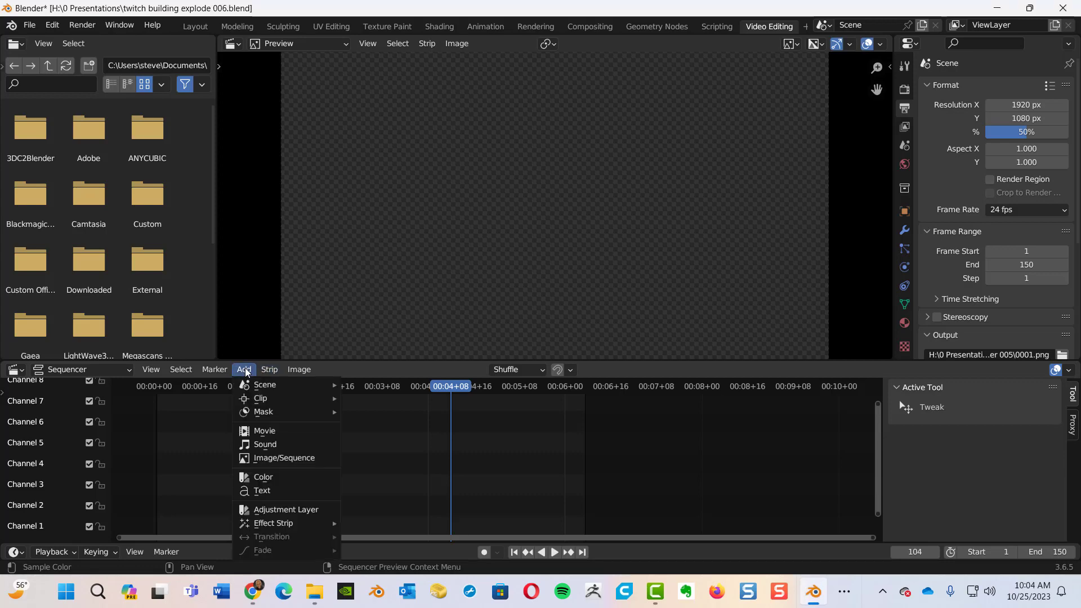
click(285, 457)
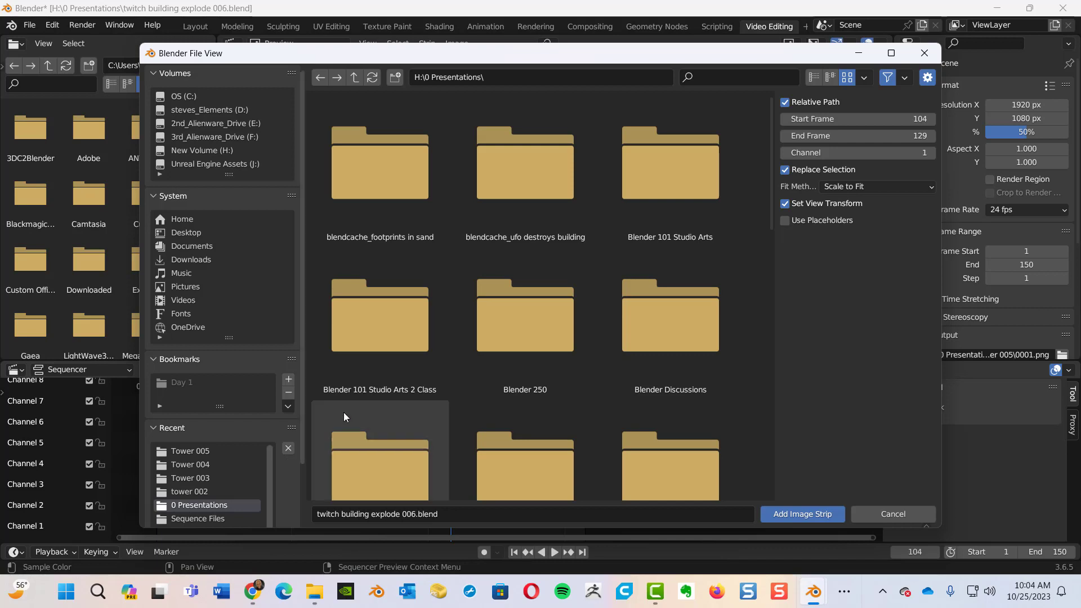
click(203, 150)
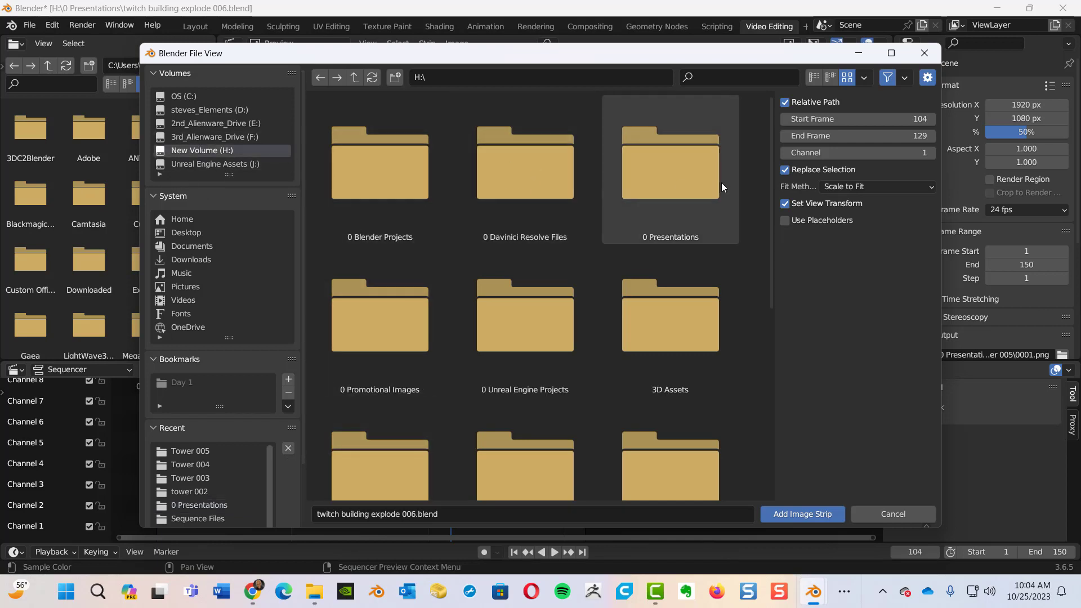
double_click(680, 180)
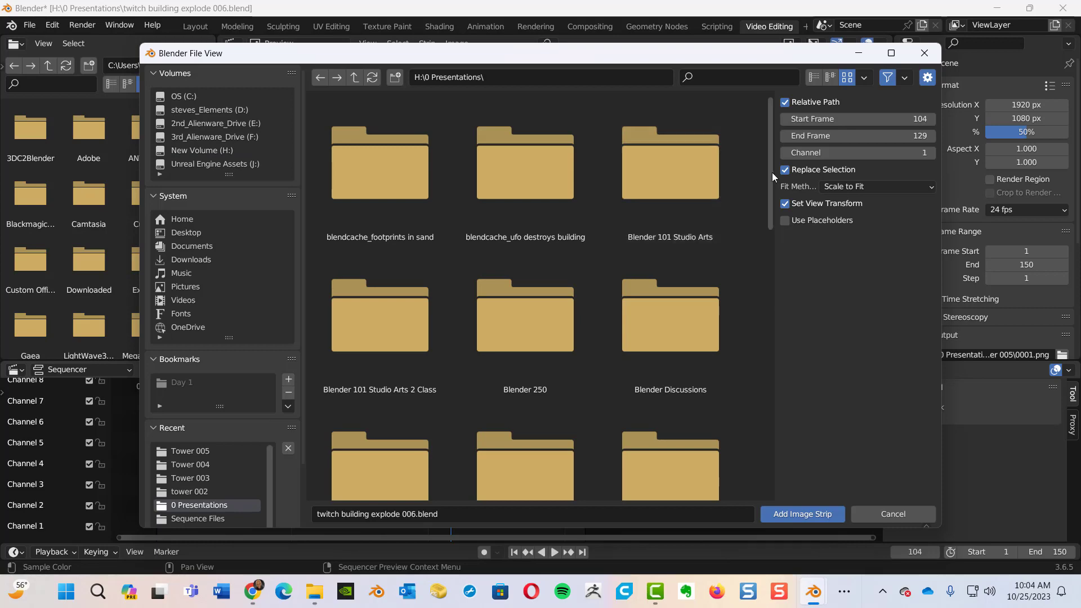
drag(775, 174, 780, 441)
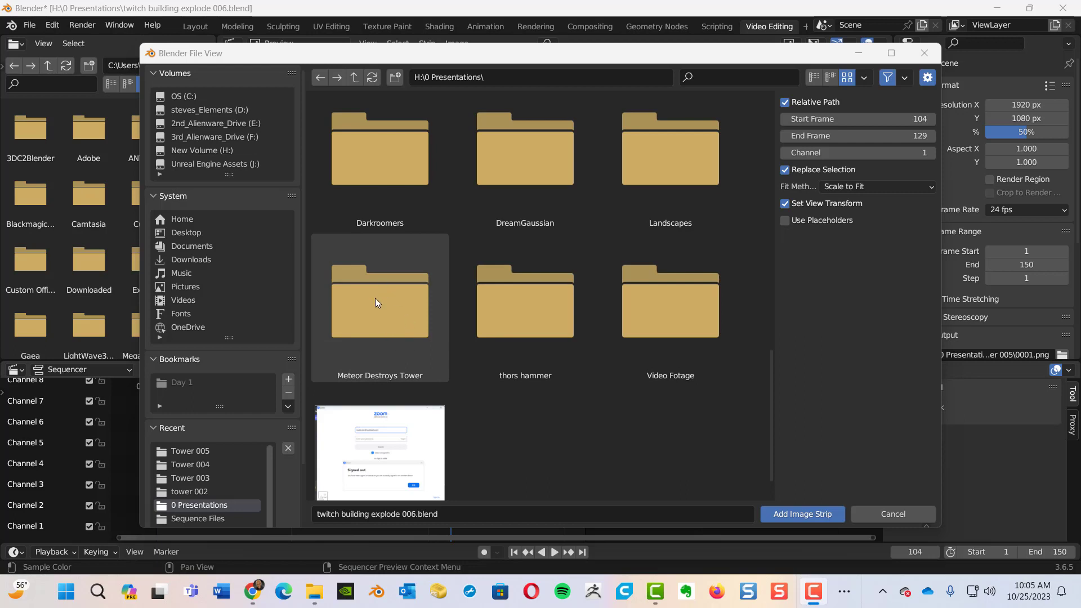
double_click(383, 325)
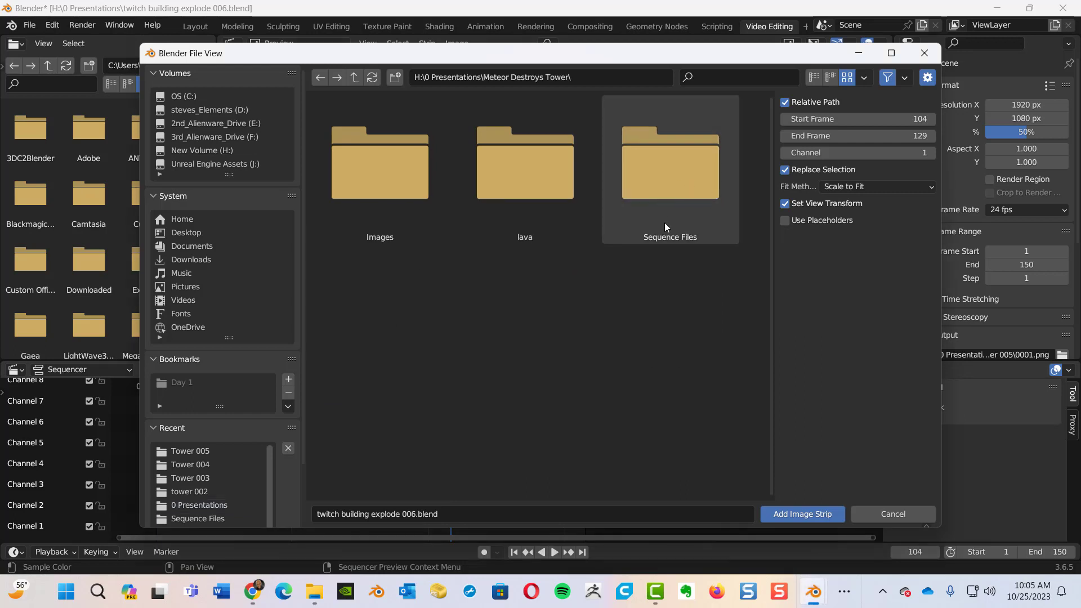
double_click(673, 194)
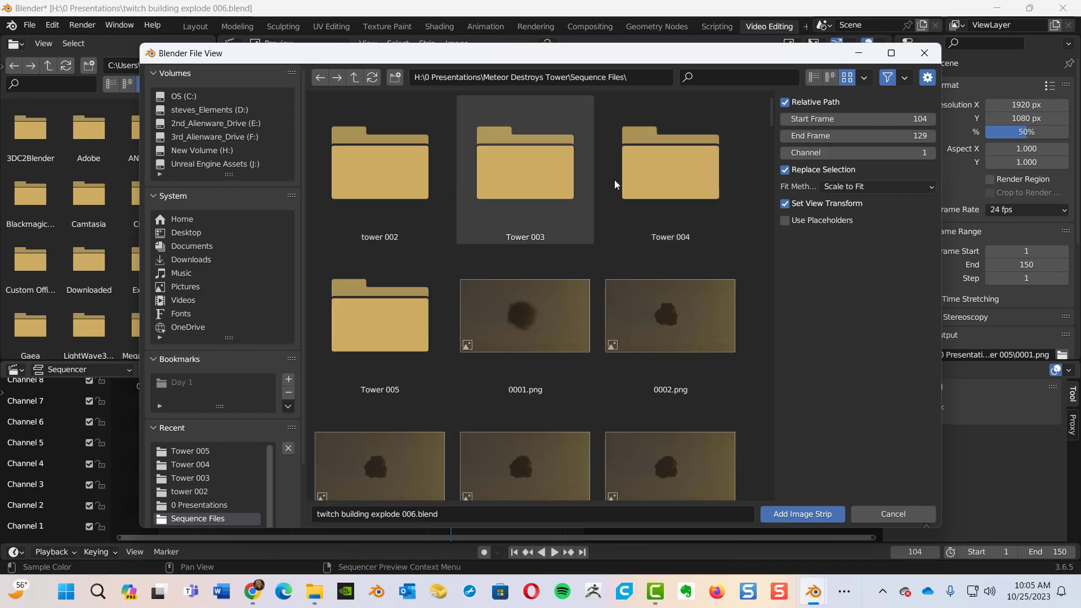
double_click(376, 336)
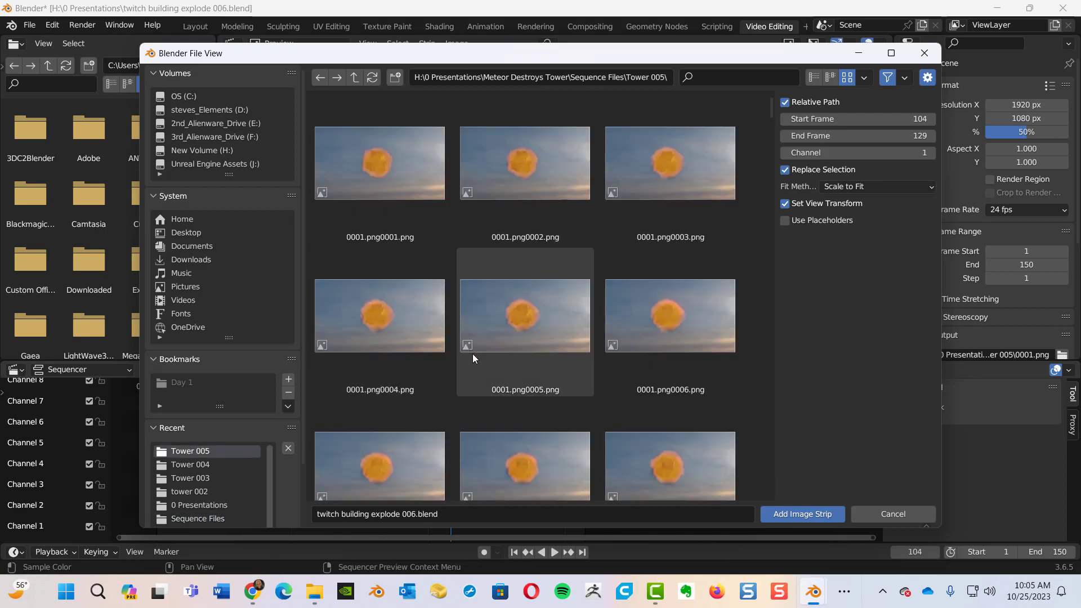
- Add all rendered images in the Tower 005 folder as one image strip with start frame 1 and end frame 150
click(416, 189)
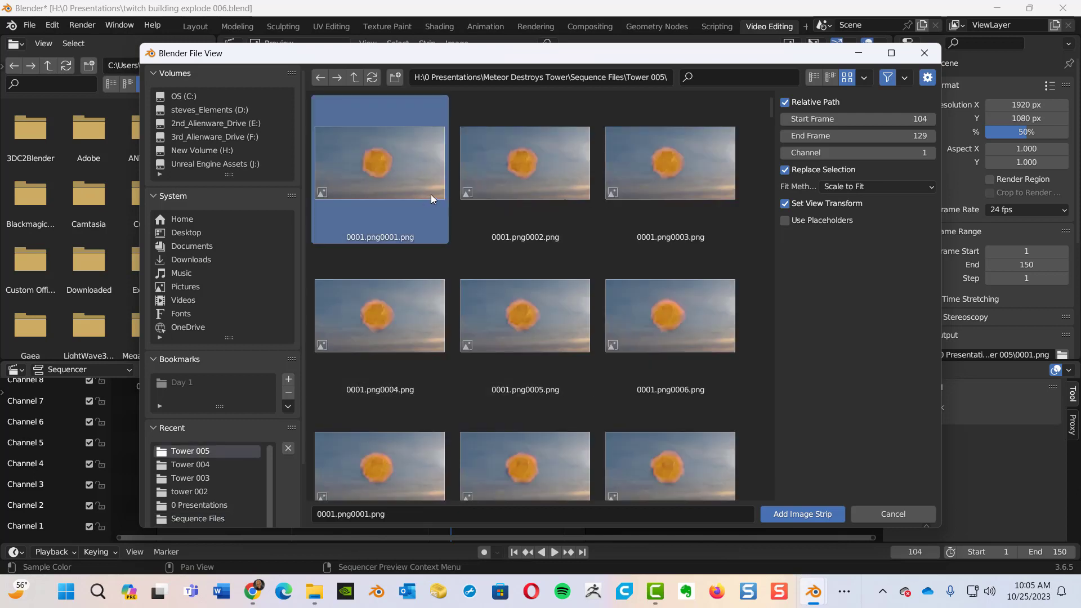
key(a)
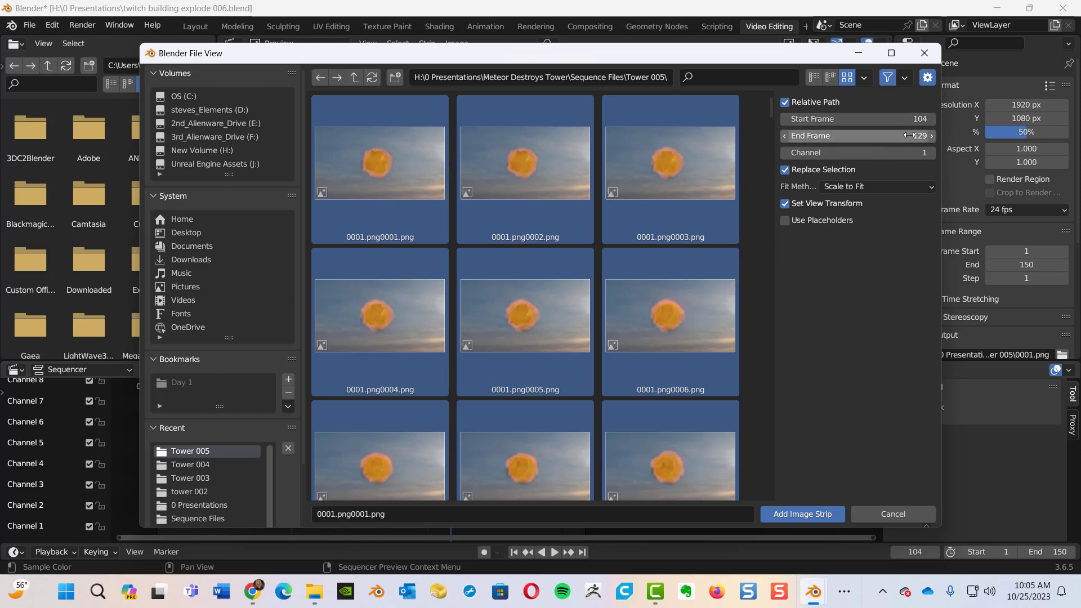
click(912, 138)
text(150)
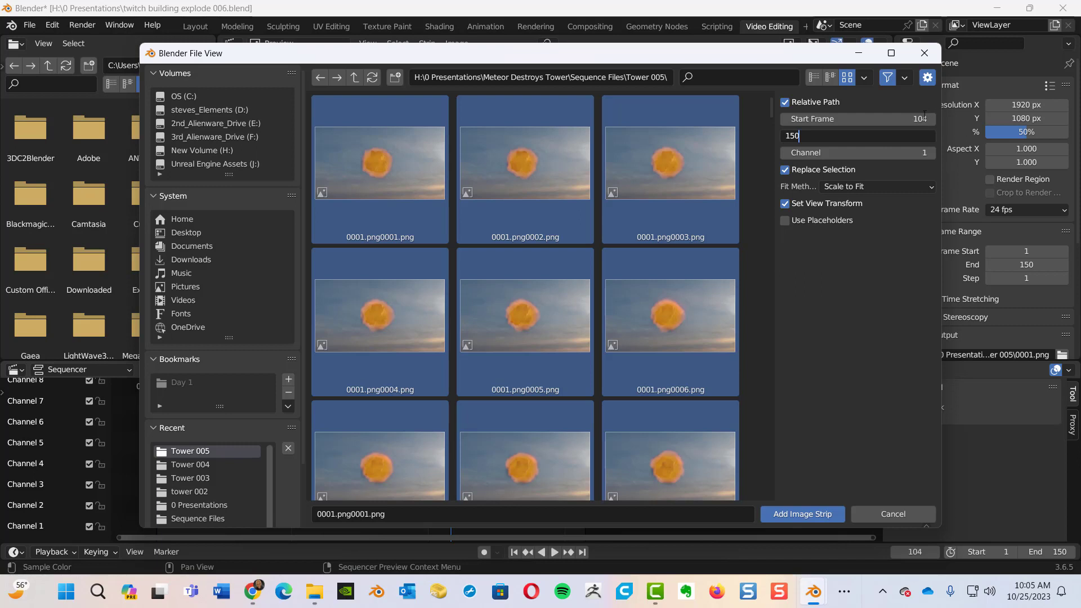
key(Return)
click(913, 113)
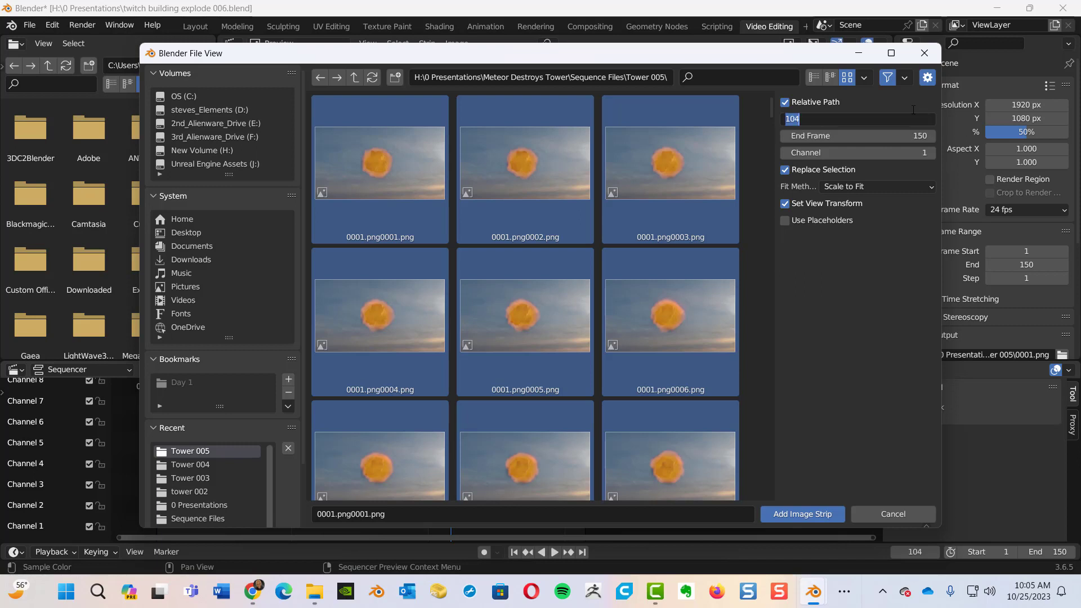
text(1)
click(840, 343)
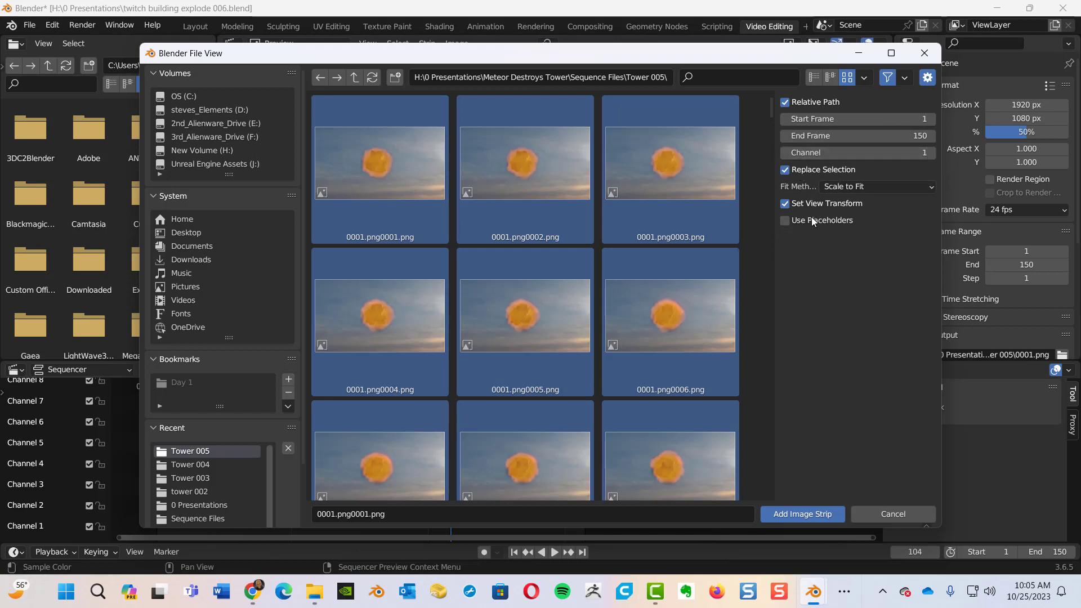
click(806, 516)
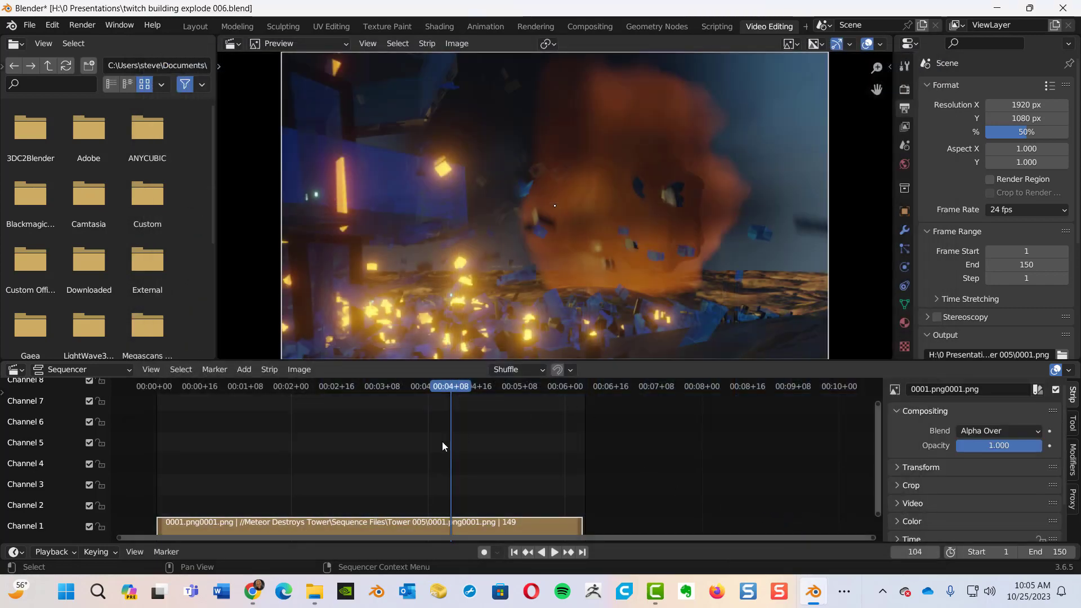
- Play and scrub through the image strip to review the explosion animation, then stop playback
key(ctrl+shift+space)
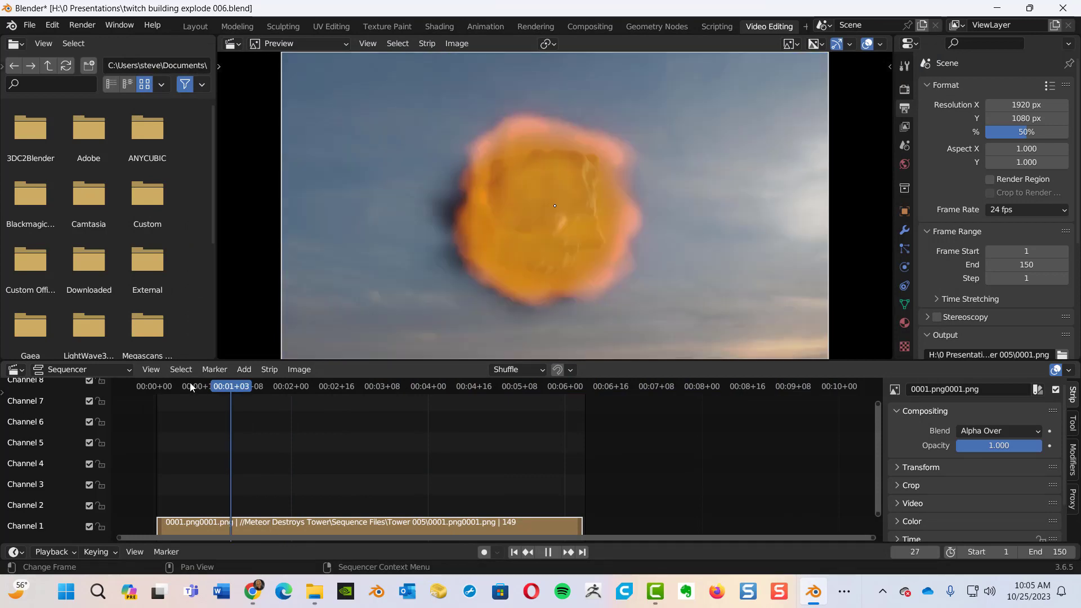
drag(191, 383, 489, 414)
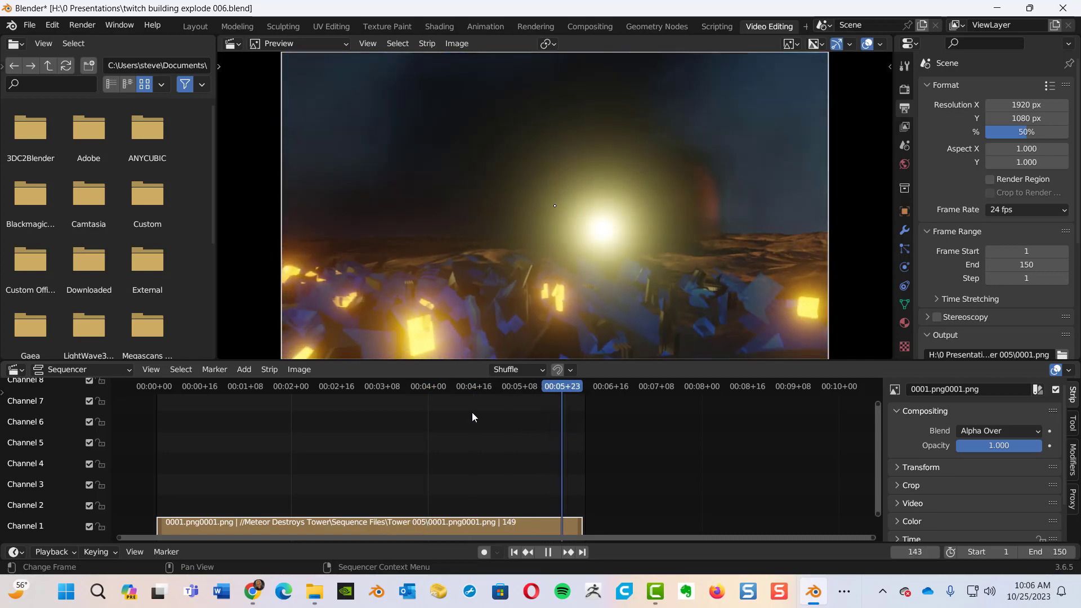
click(444, 417)
key(space)
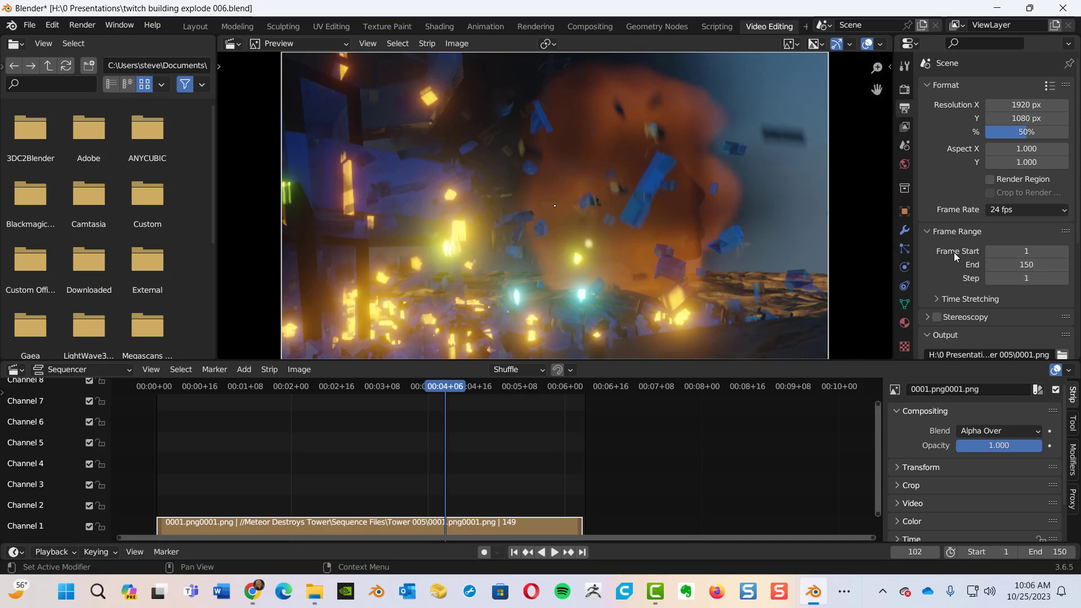
- Create a folder named "Final Formatted Output" inside Sequence Files and set it as the render output location
scroll(956, 257, down, 5)
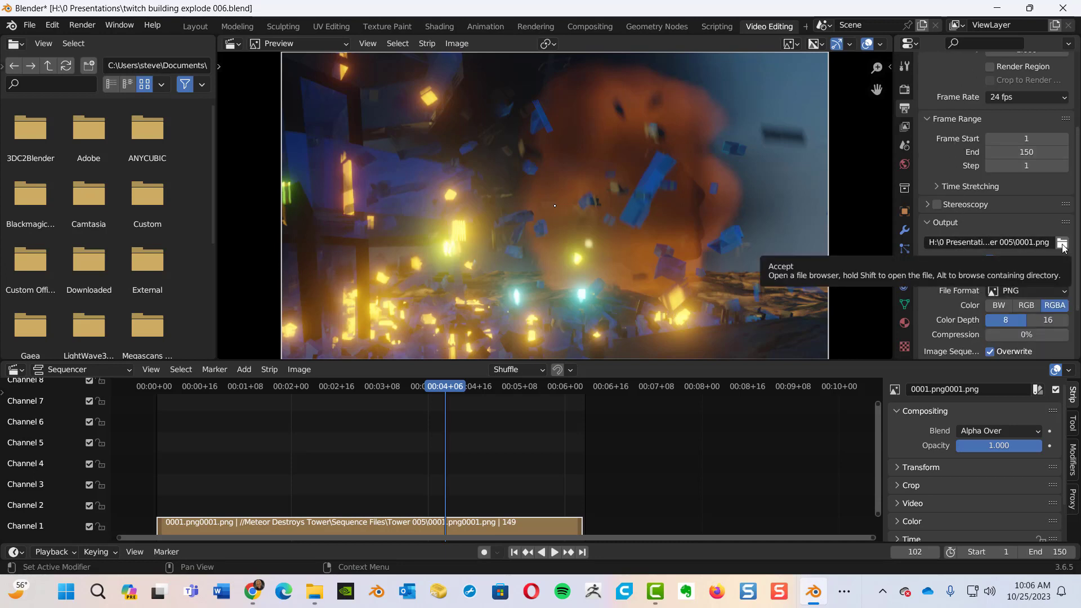
click(1062, 243)
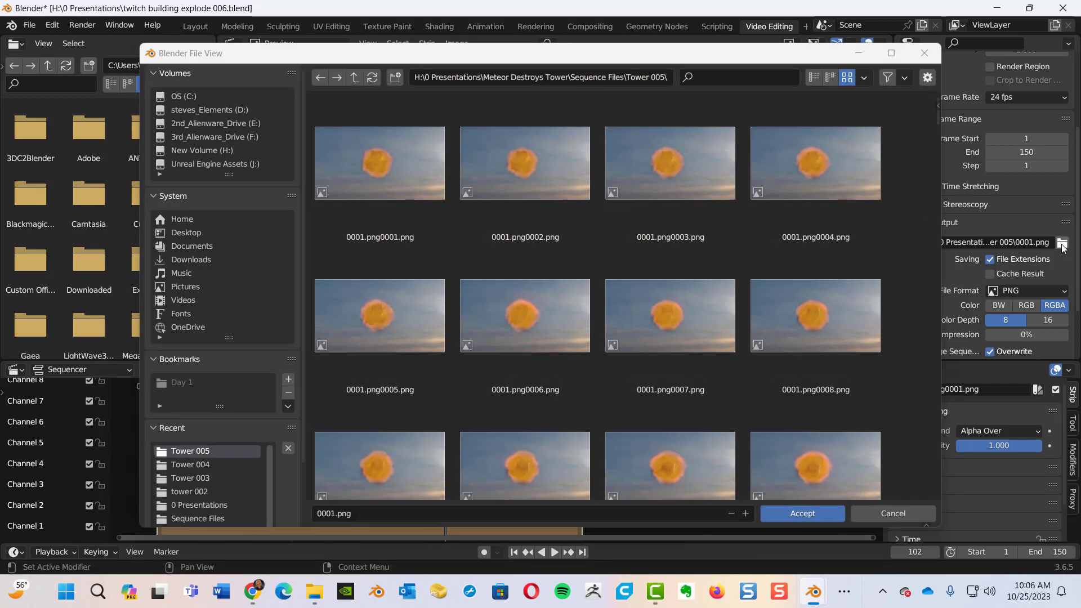
click(354, 78)
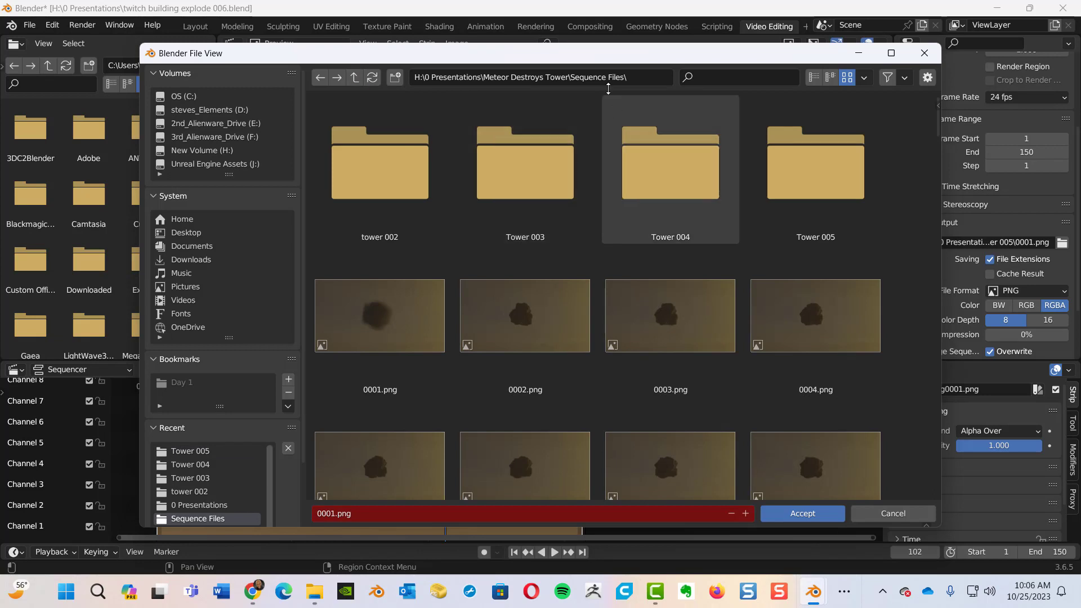
right_click(894, 255)
click(879, 254)
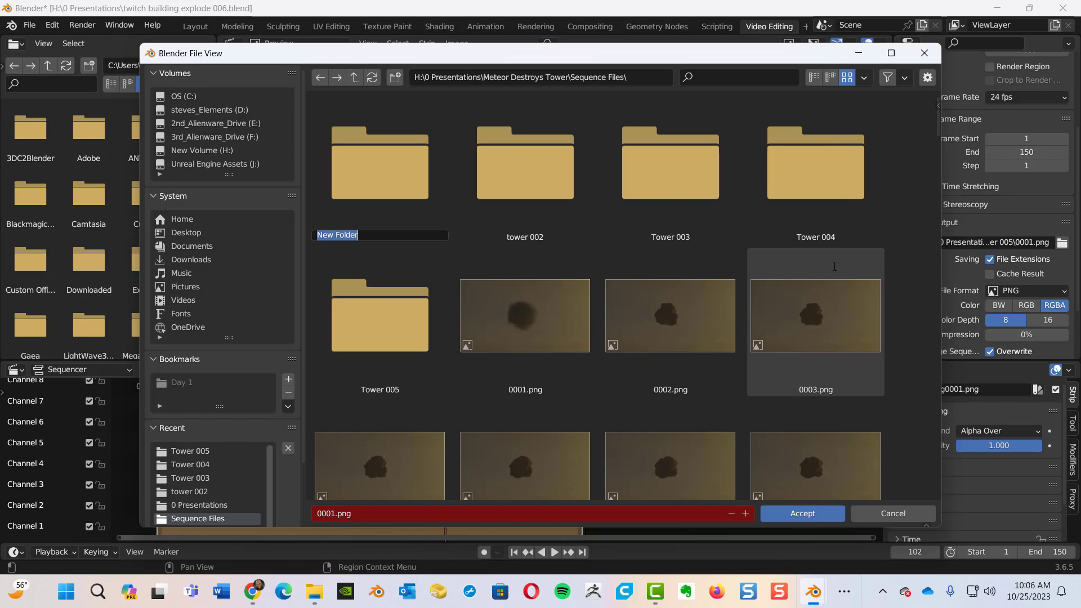
text(Final Formatted Output)
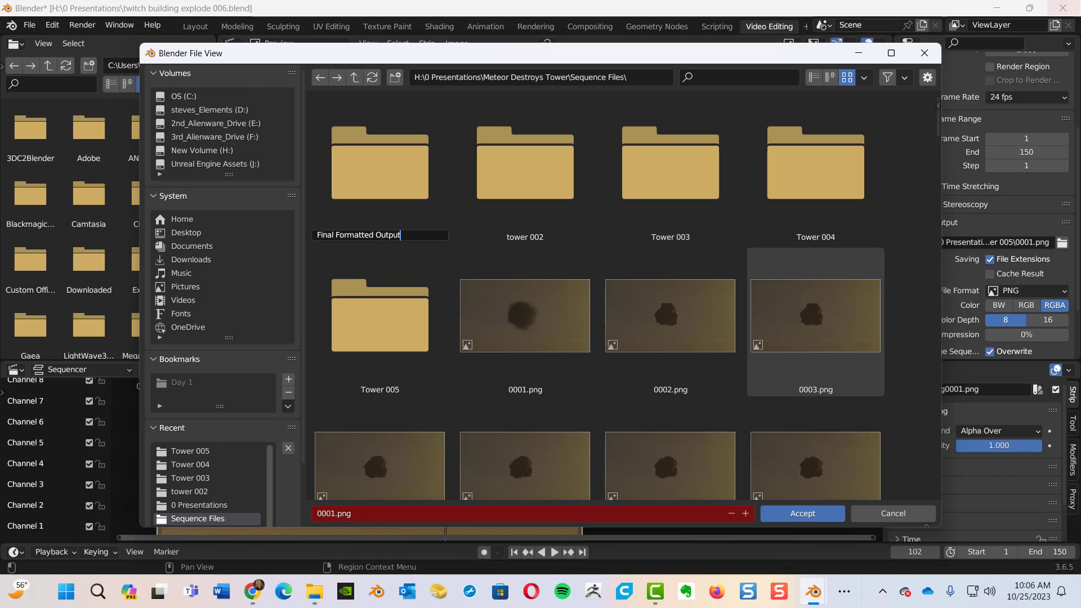
key(Return)
double_click(367, 169)
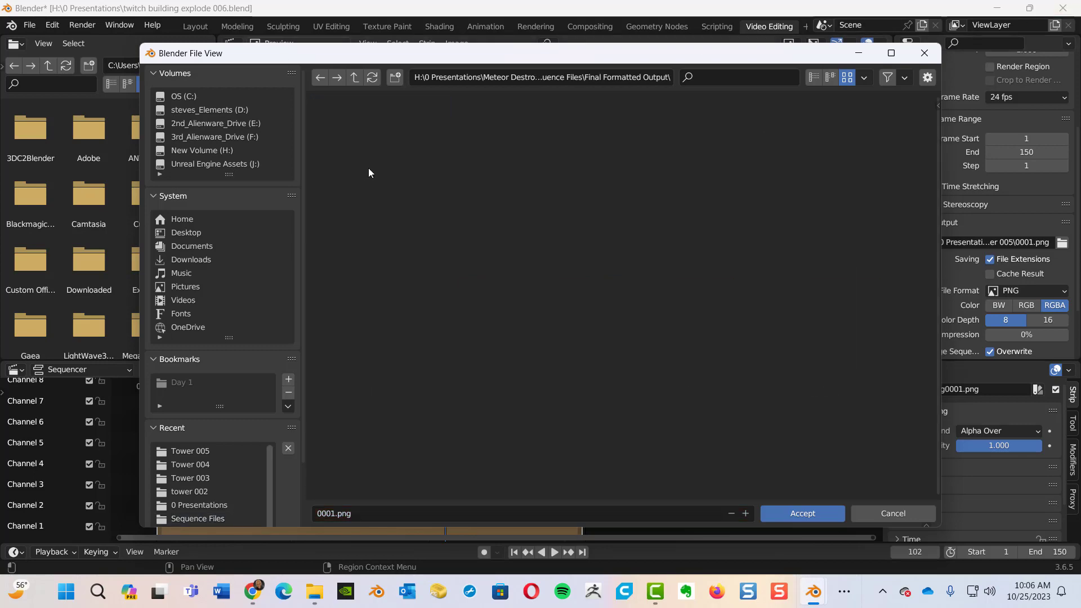
click(806, 514)
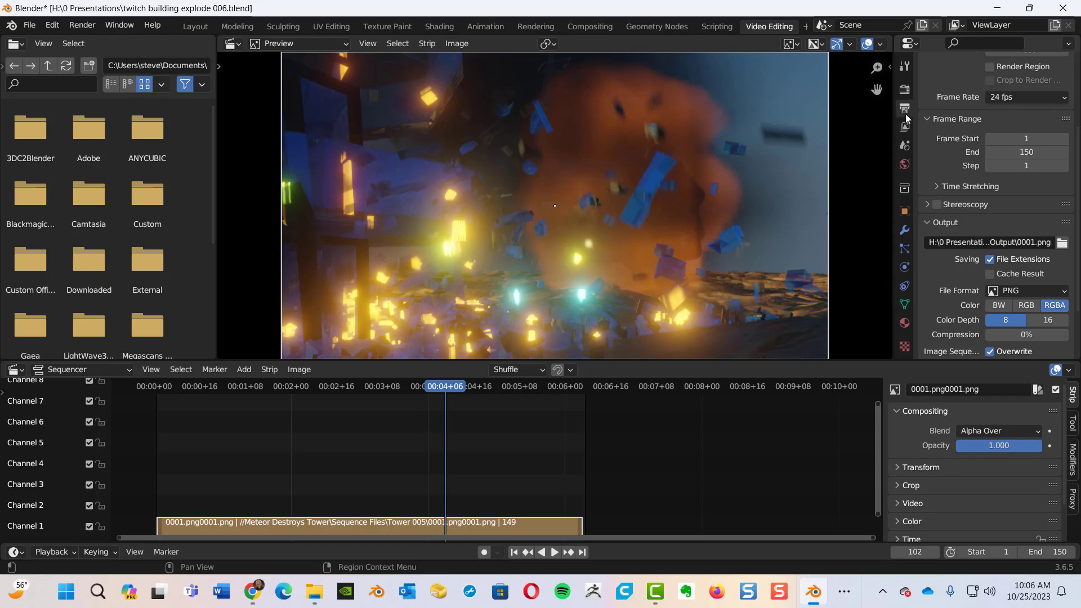
- Set the output file format to FFmpeg Video
click(1015, 293)
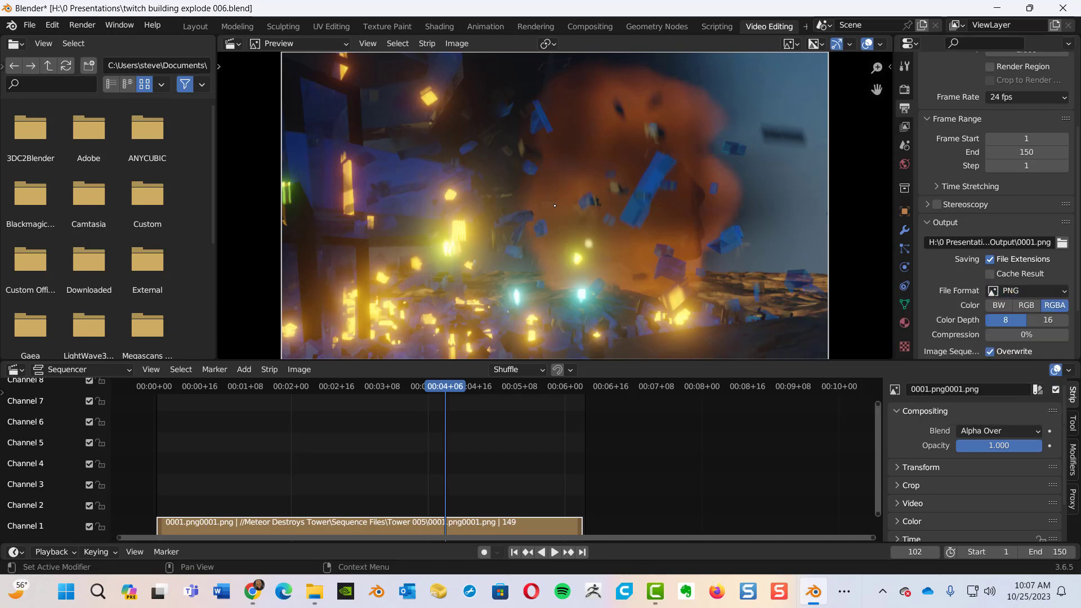
click(1053, 292)
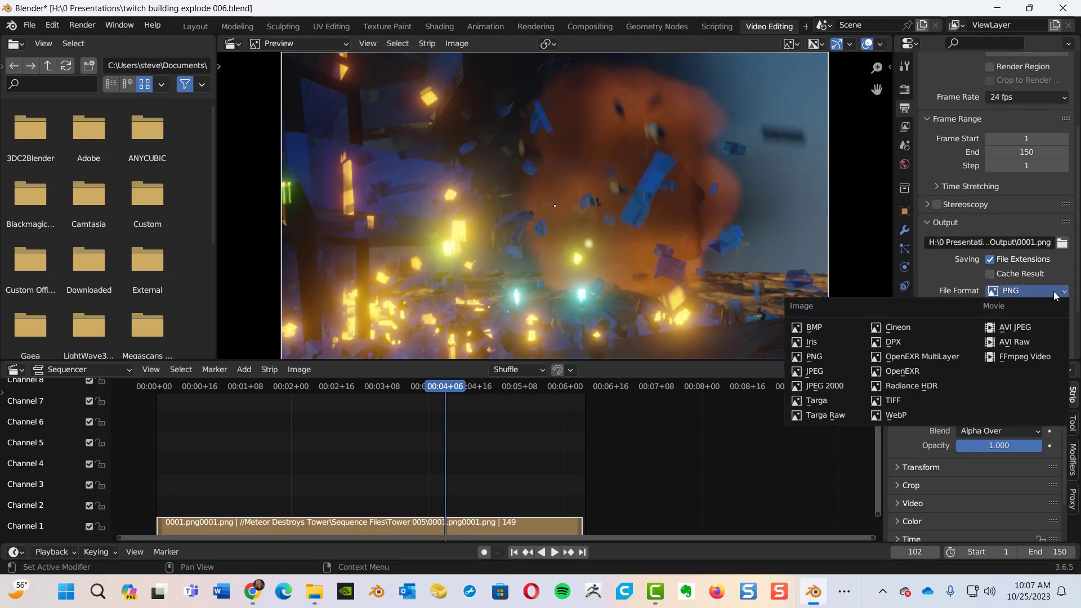
click(1022, 357)
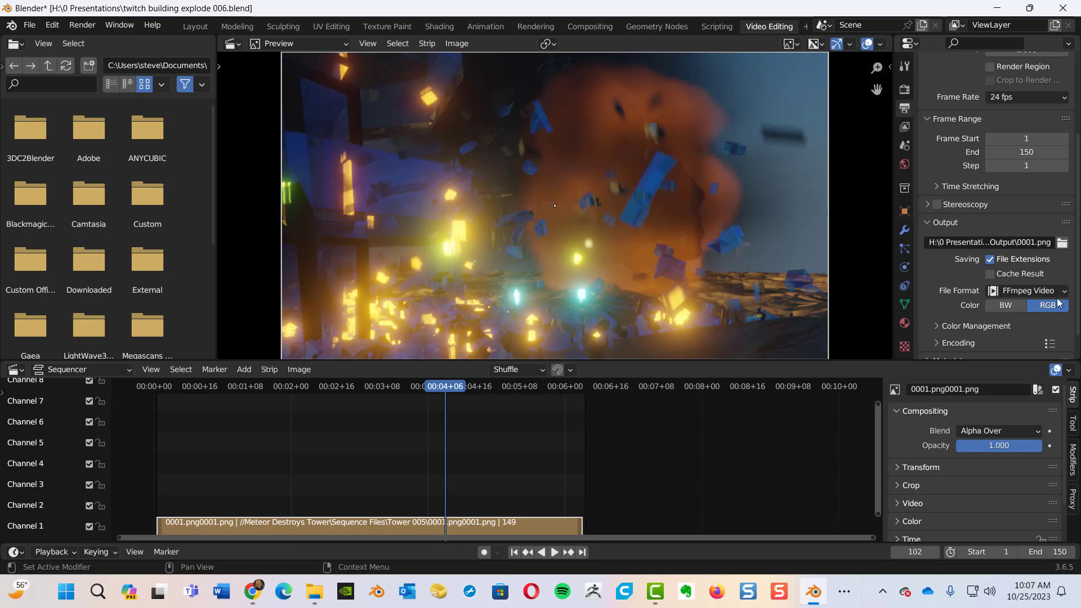
scroll(1044, 304, down, 2)
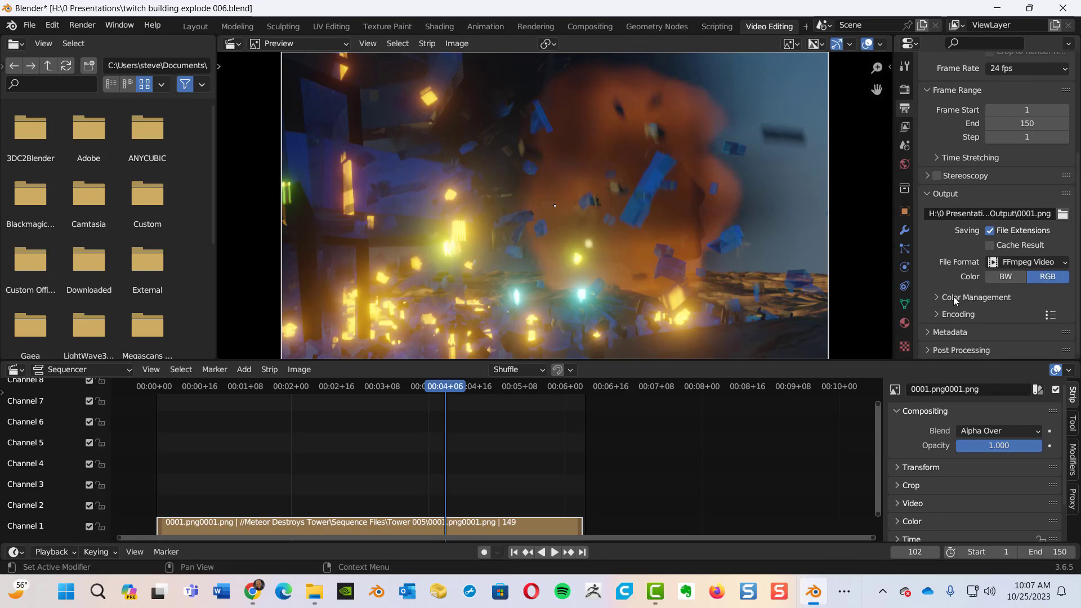
- Set the encoding container to MPEG-4 and review the remaining video and audio encoding settings
click(937, 313)
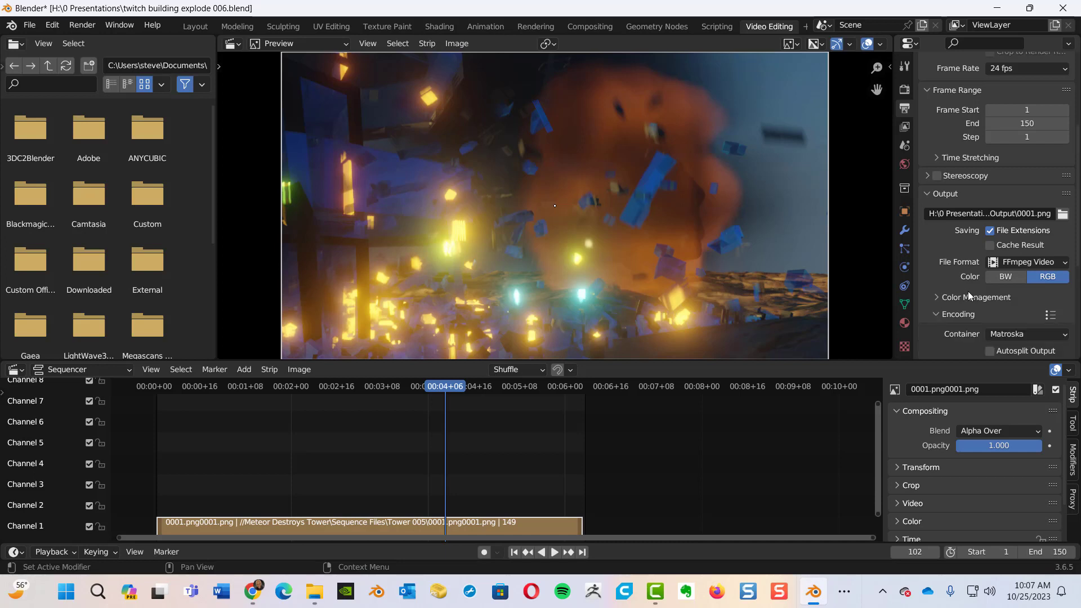
scroll(1008, 268, down, 5)
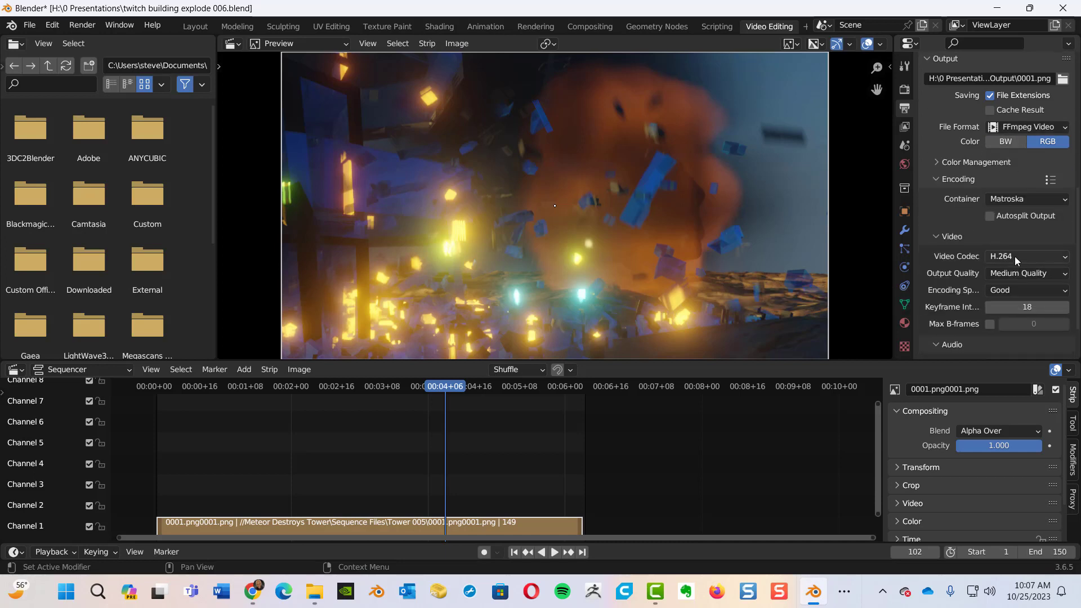
click(1053, 200)
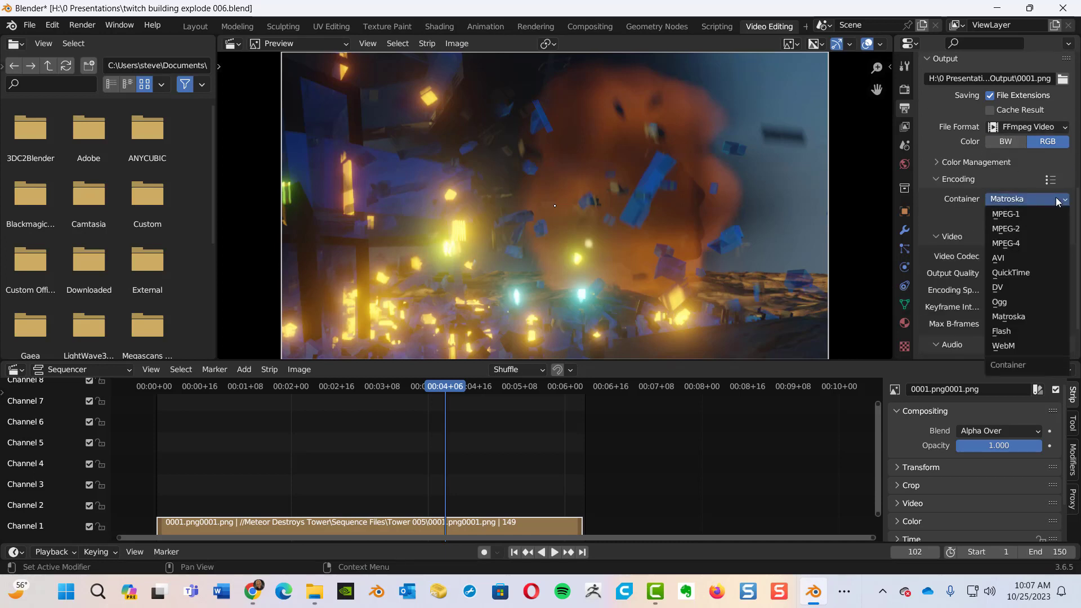
click(1017, 243)
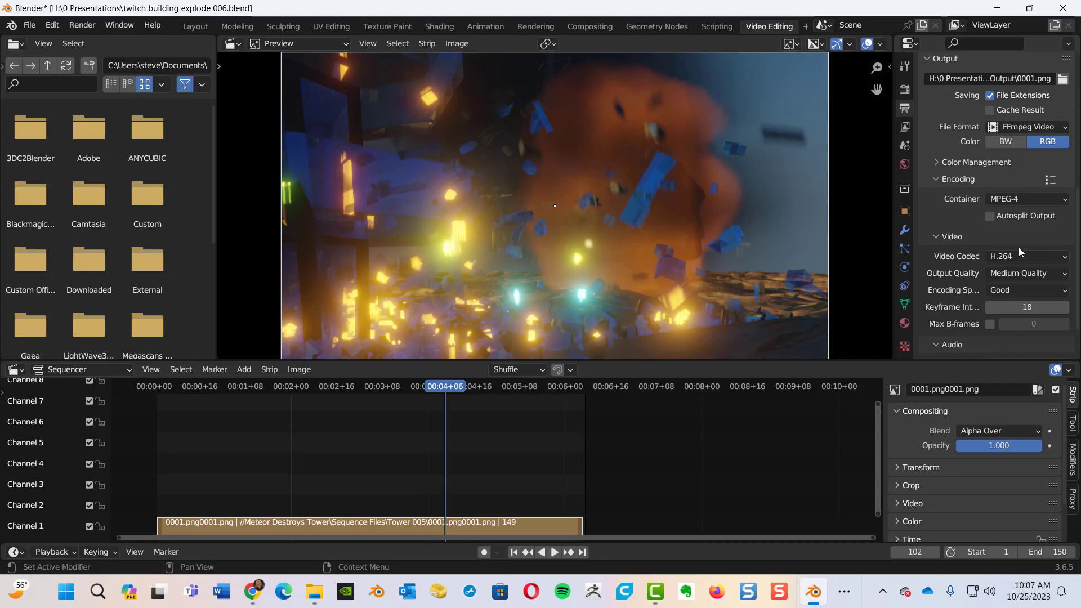
scroll(1019, 252, down, 3)
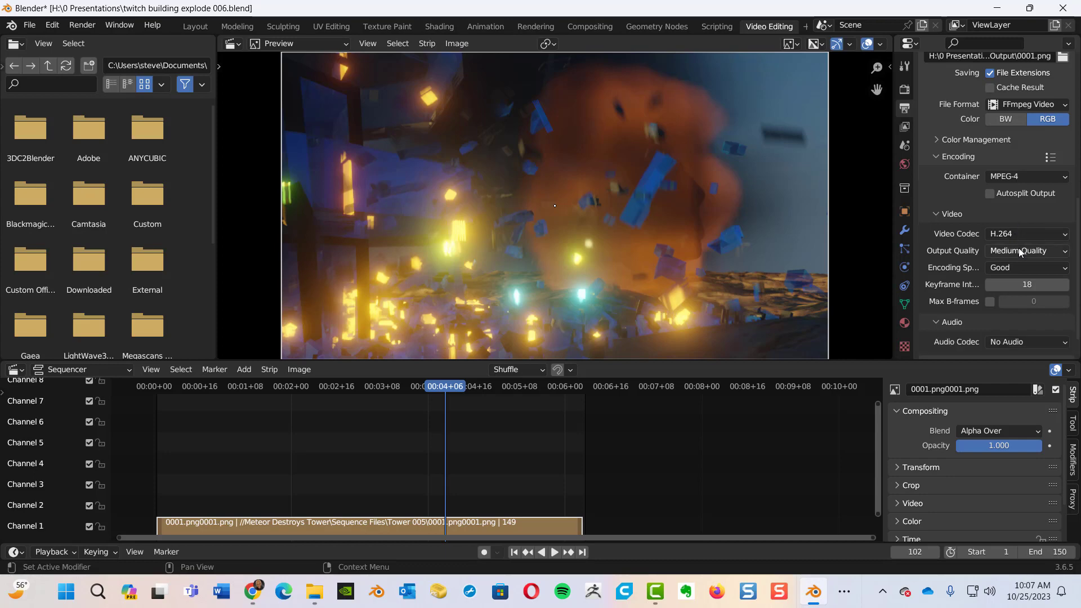
scroll(1019, 251, up, 7)
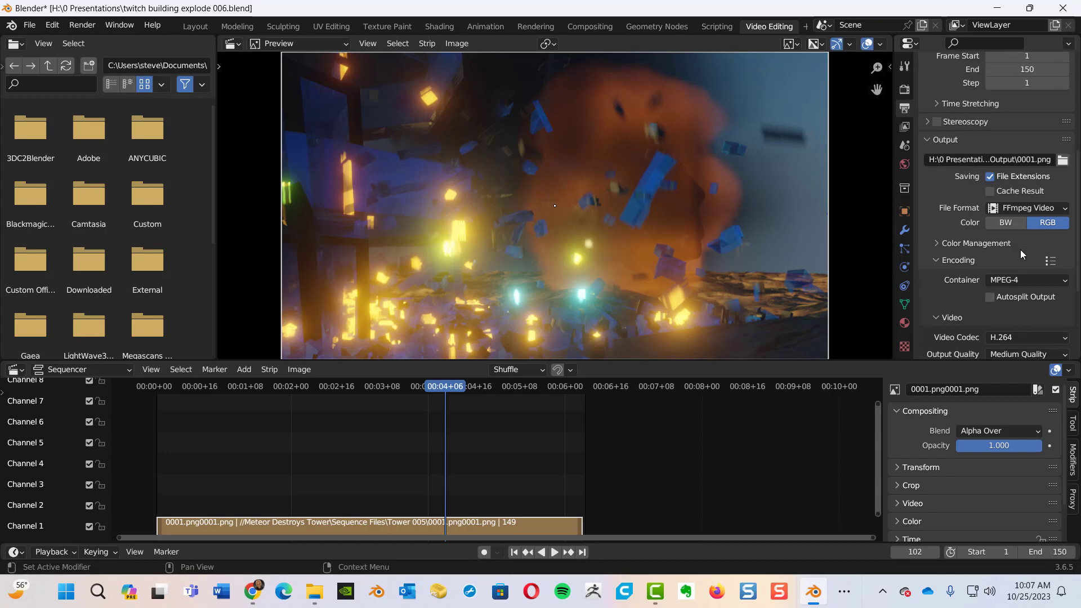
scroll(1020, 249, down, 3)
scroll(1024, 252, down, 5)
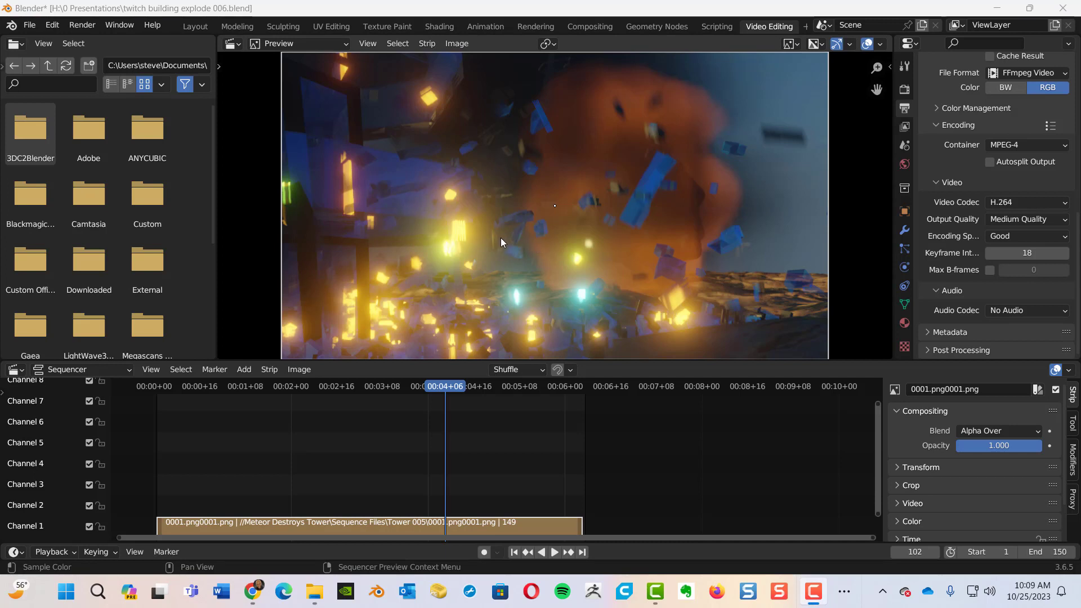
- Render the animation to video and open the resulting MP4 from the Final Formatted Output folder for playback
click(79, 26)
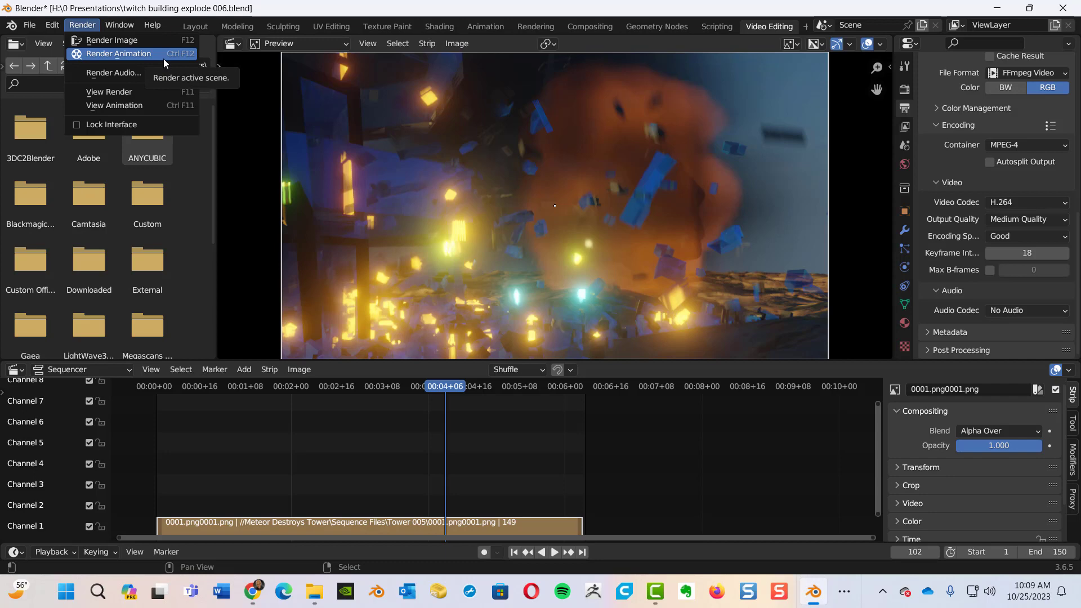
click(116, 53)
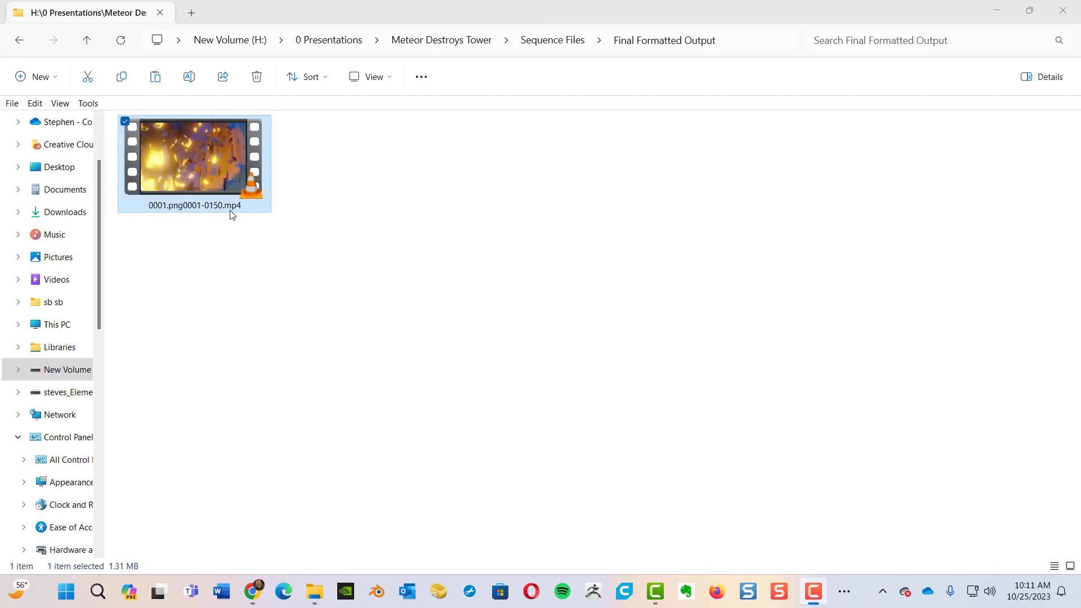
double_click(204, 173)
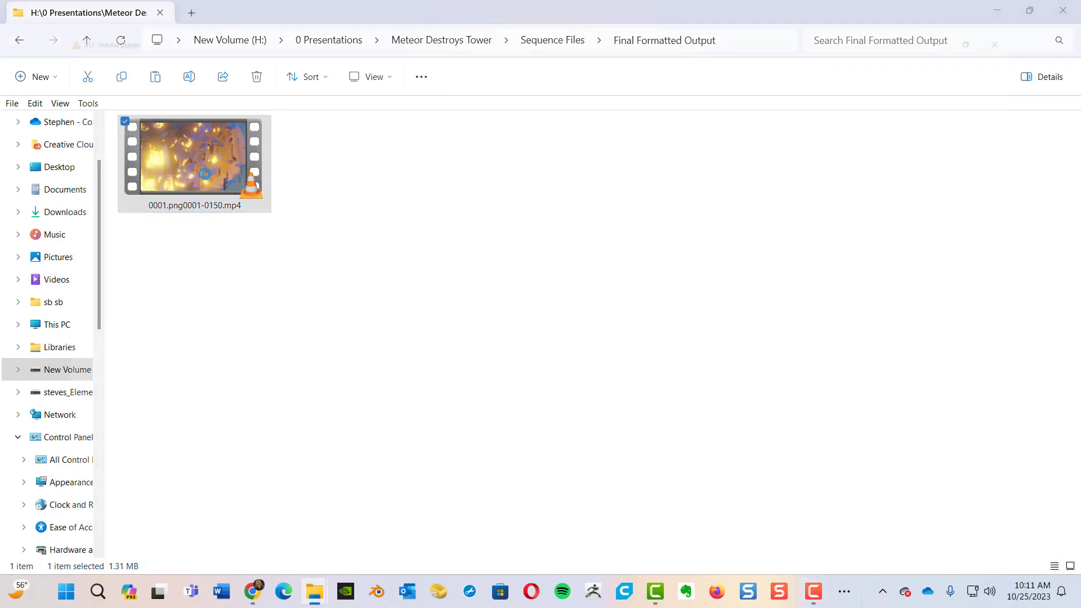